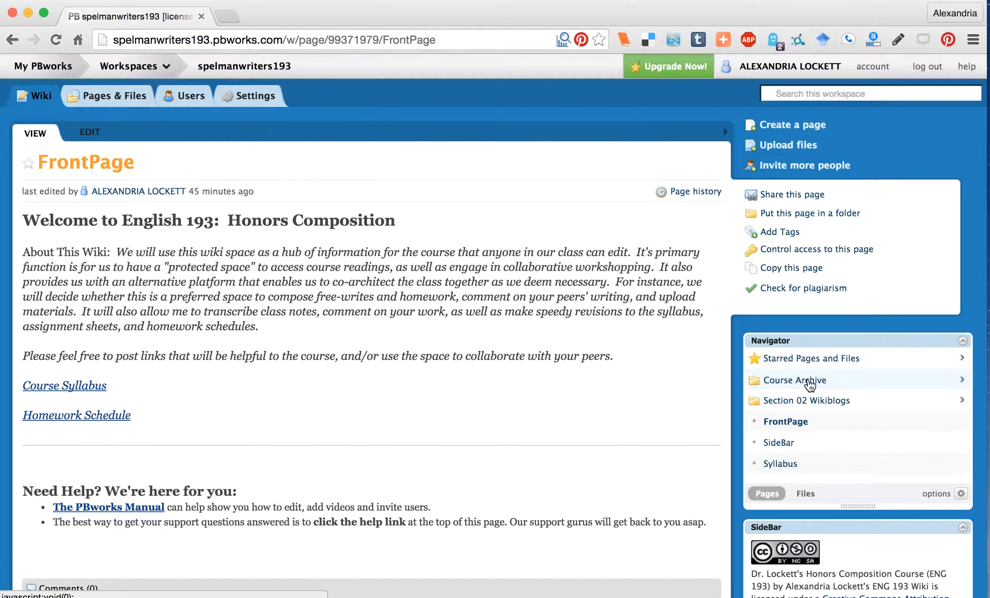
- Browse the Course Archive and Section 02 Wikiblogs folders, then open the Homework Schedule link
left_click(813, 384)
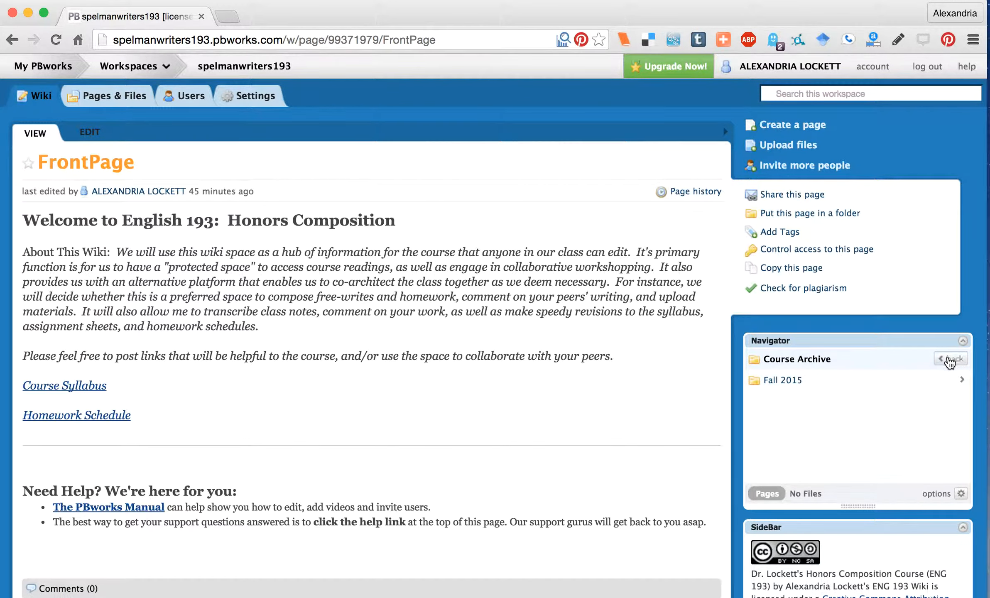
left_click(950, 359)
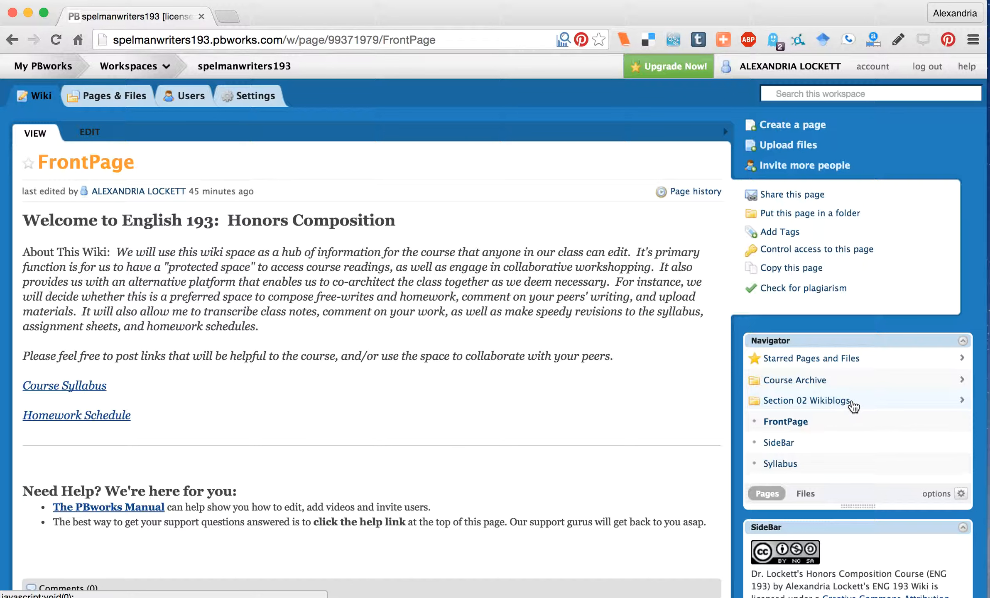
left_click(852, 402)
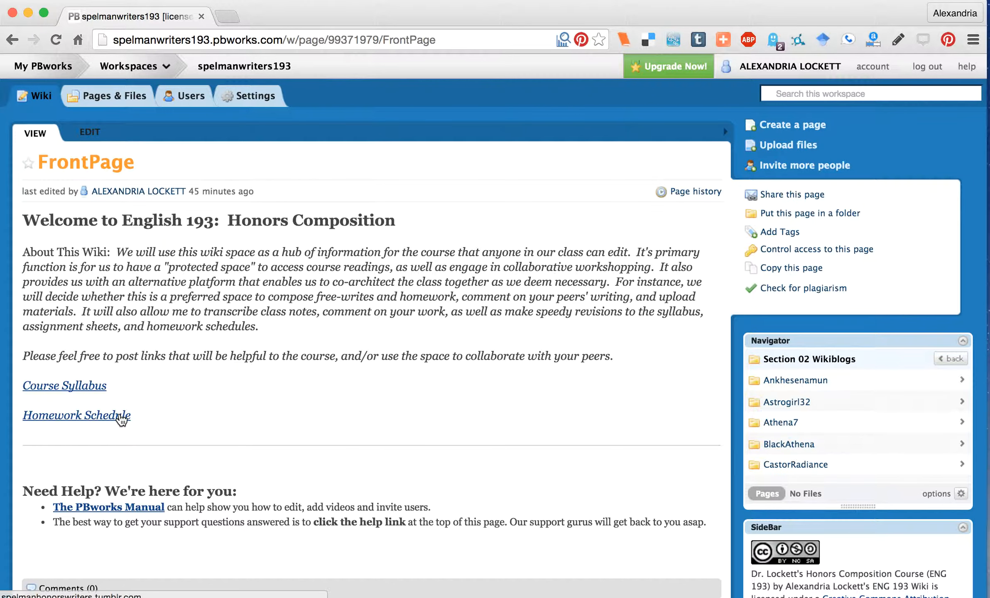
left_click(121, 416)
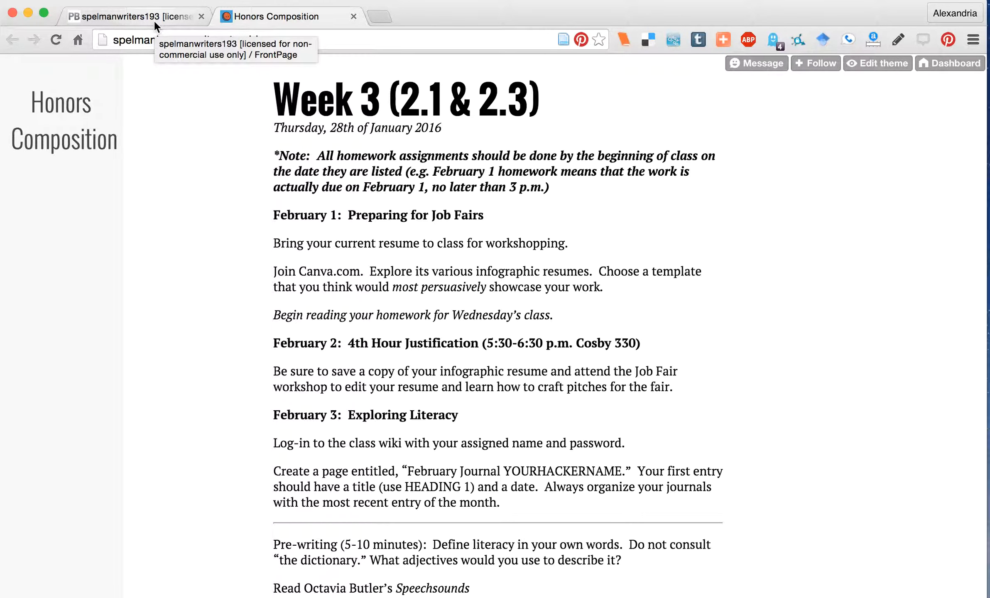
- Start a new wiki page from the course wiki, checking the Week 3 assignment in between
left_click(153, 19)
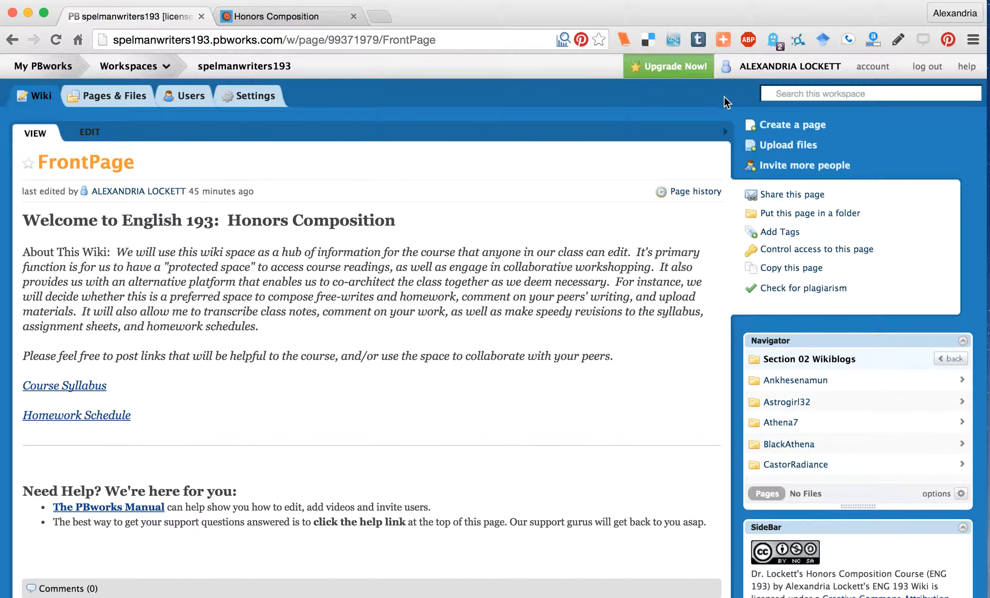
left_click(780, 126)
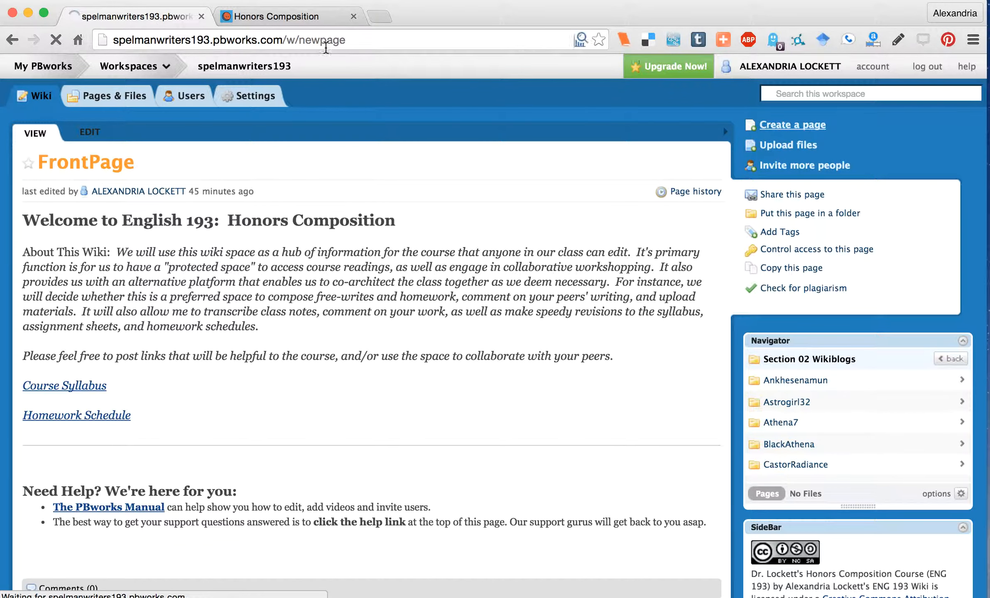
left_click(312, 16)
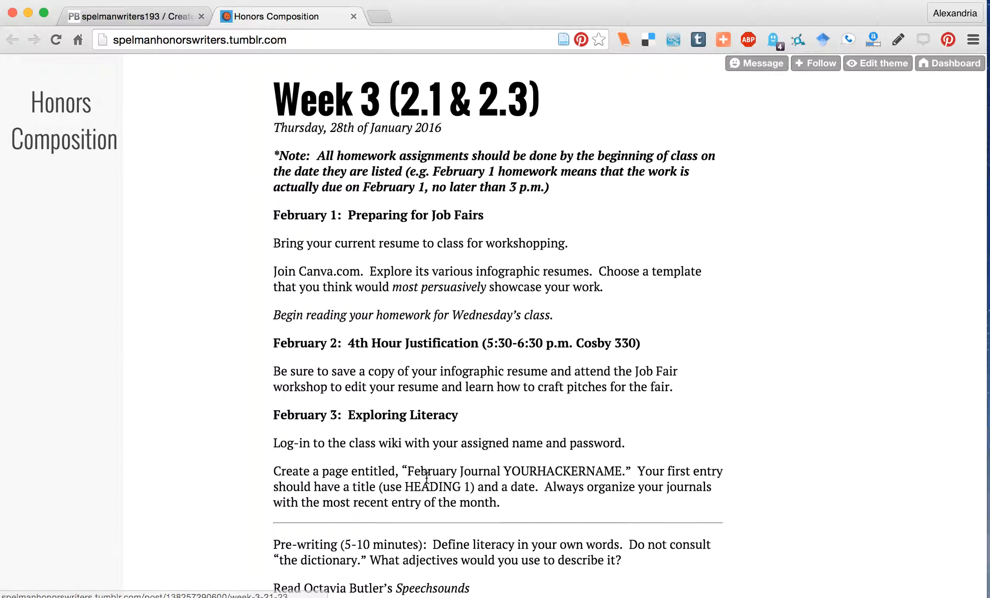
left_click(146, 18)
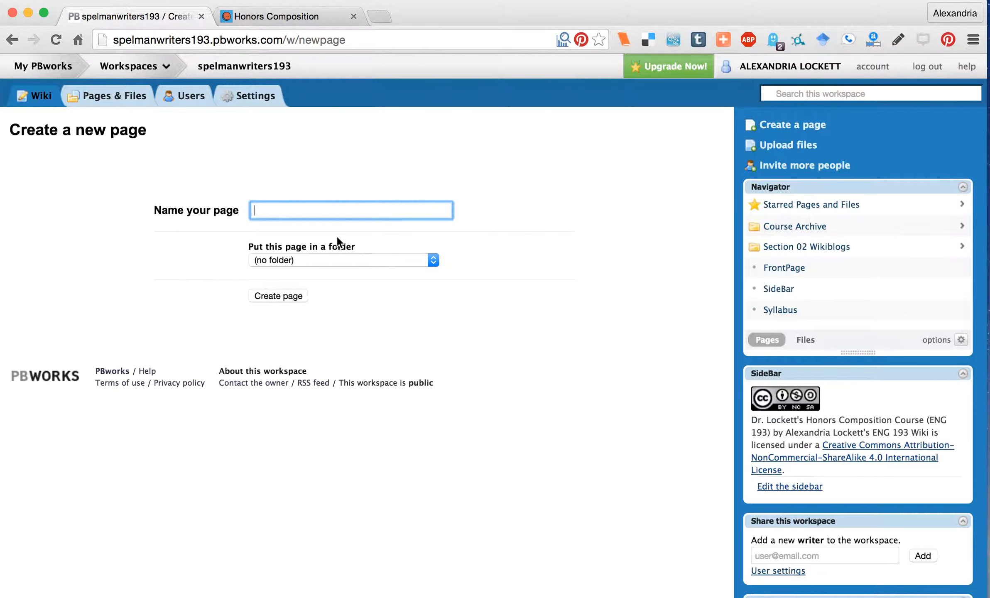
- Create a page named FebruaryJournalJNova filed in the JNova folder
type("FebruaryJ")
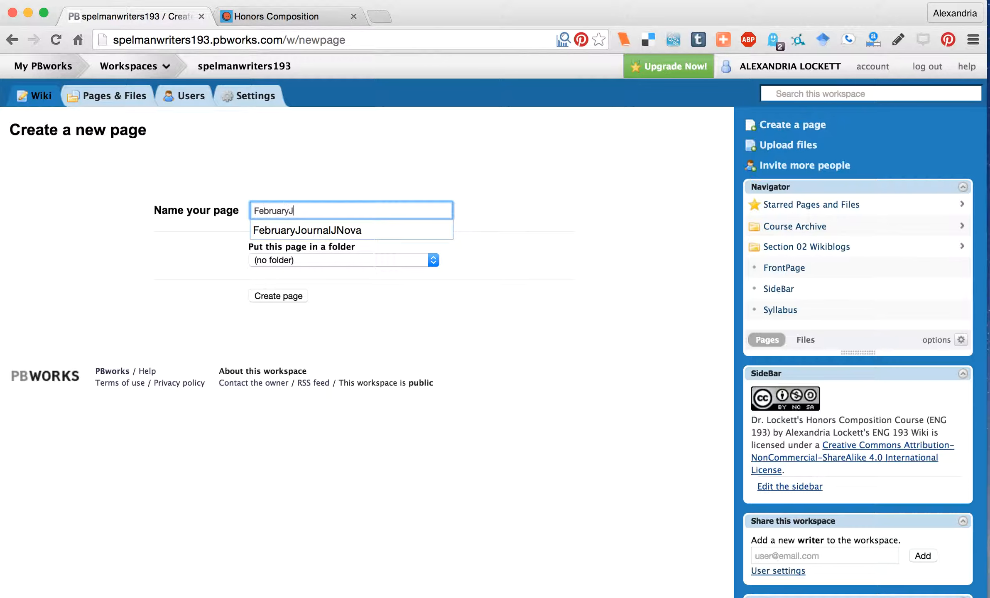
type("ournalJNova")
left_click(387, 207)
left_click(422, 261)
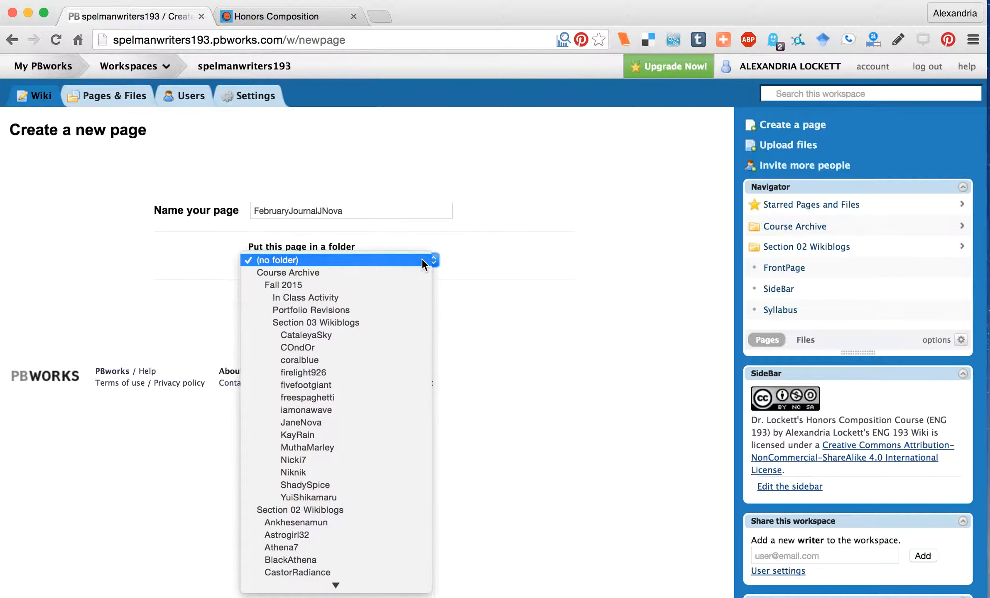
scroll(347, 458, "down", 5)
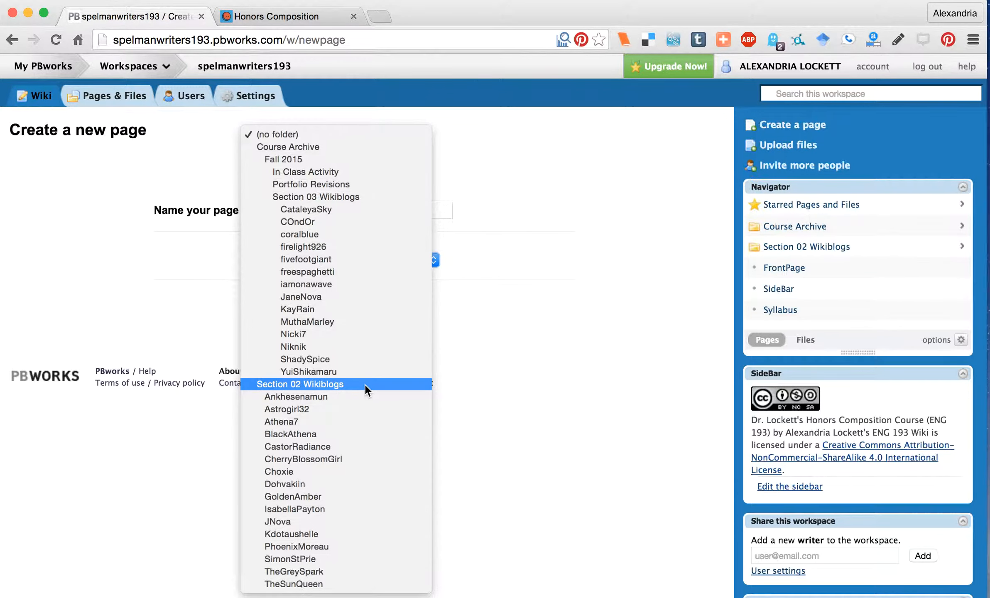
left_click(334, 521)
left_click(272, 295)
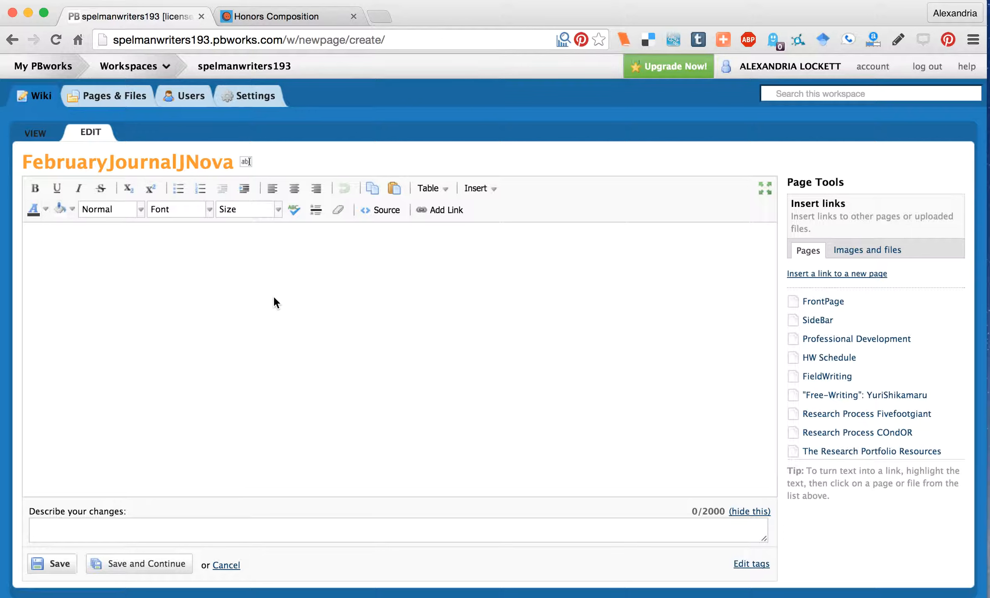
- After rereading the assignment, type 'Exploring Literacy (2.4)' into the page body
left_click(304, 19)
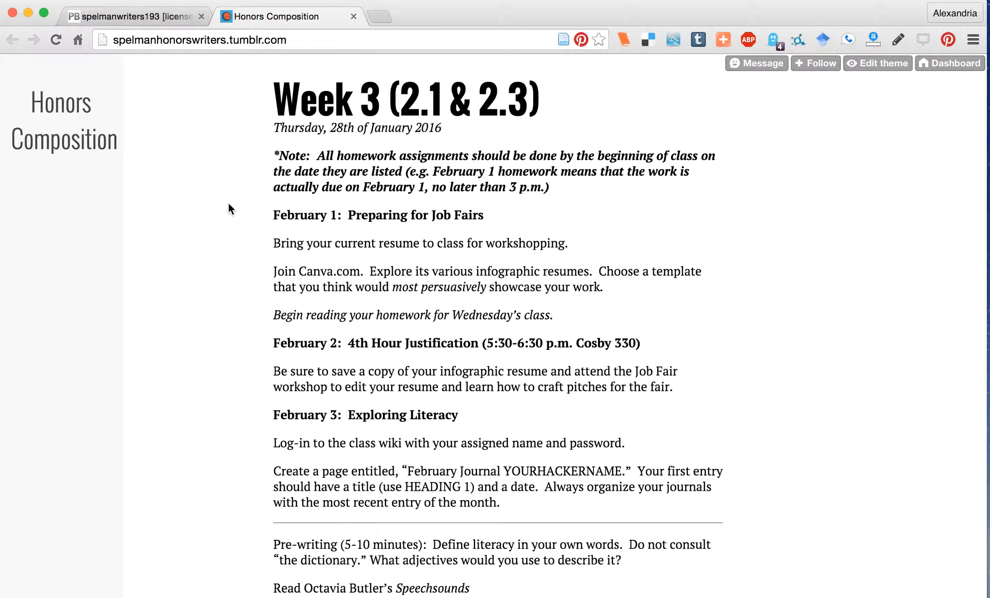
left_click(161, 20)
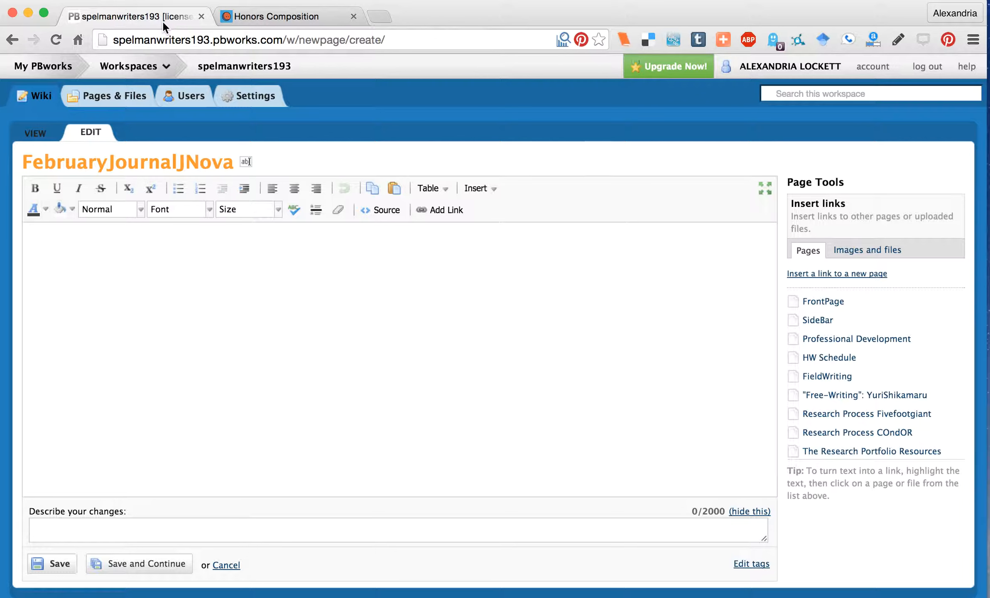
type("Exploring Literacy")
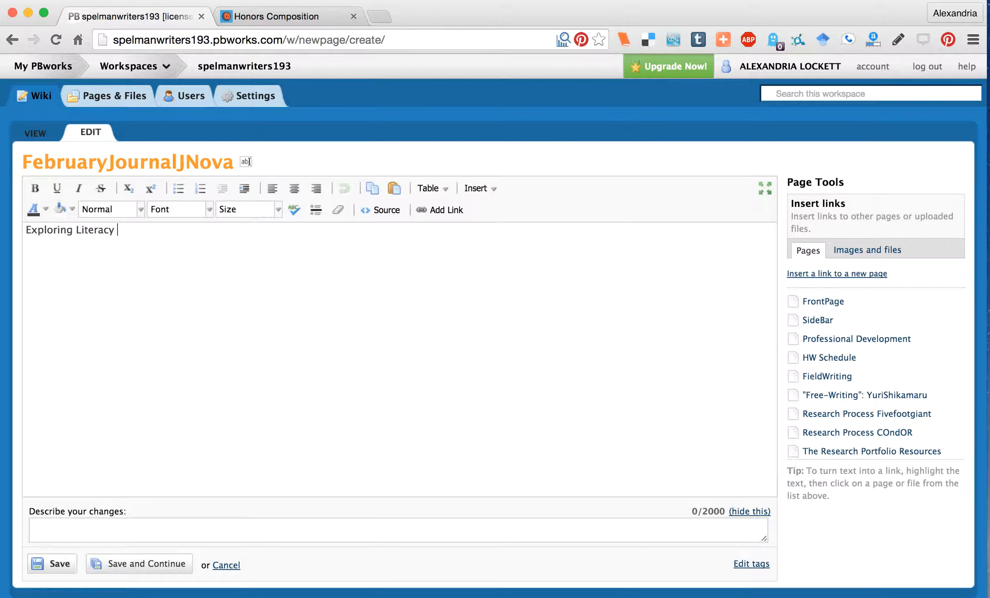
type(" (2.4)")
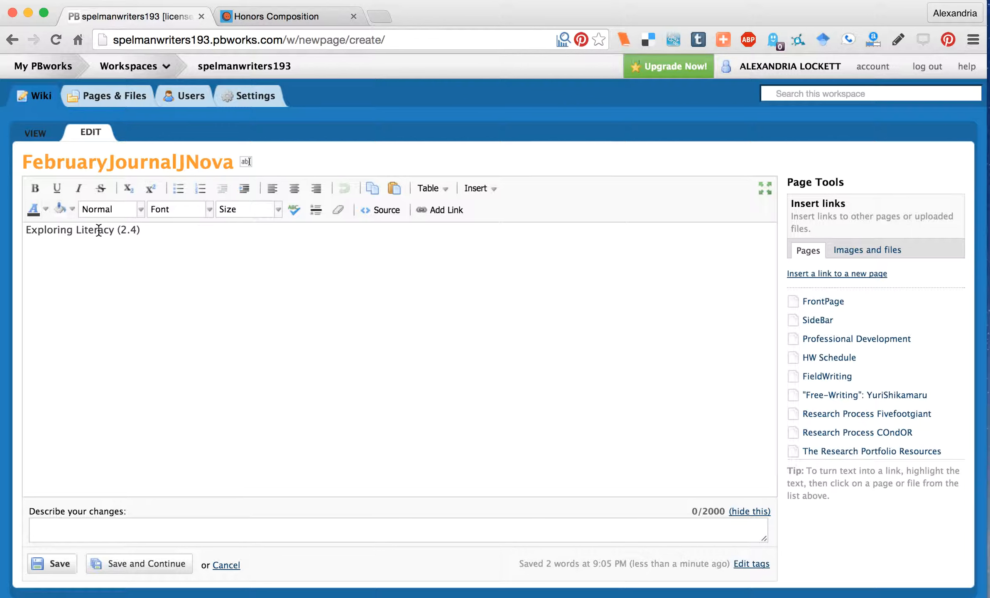
- Format 'Exploring Literacy (2.4)' as Heading 1 and add a blank line above it
left_click(101, 209)
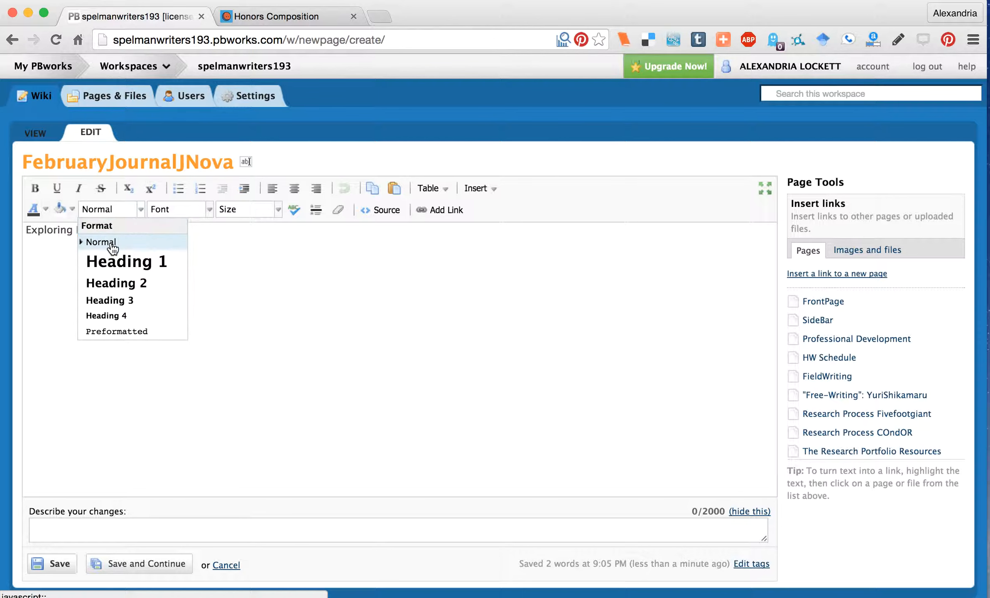
left_click(249, 230)
left_click_drag(191, 233, 18, 229)
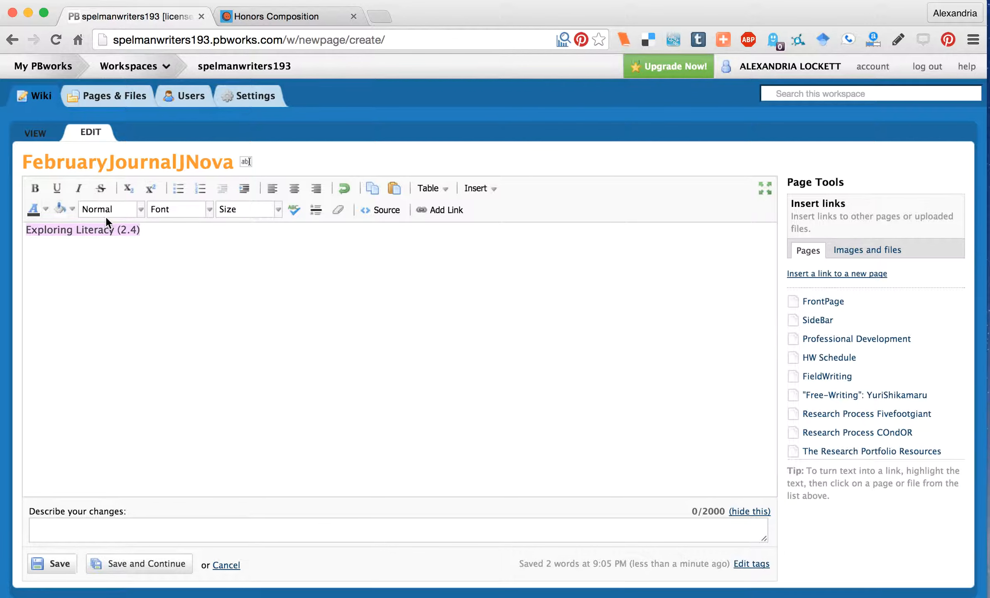
left_click(125, 207)
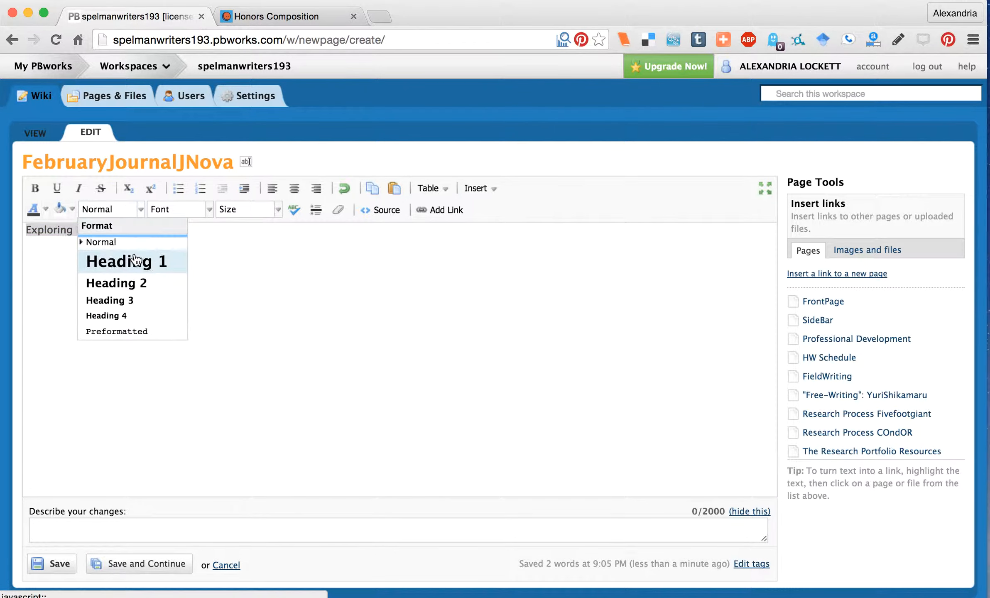
left_click(135, 259)
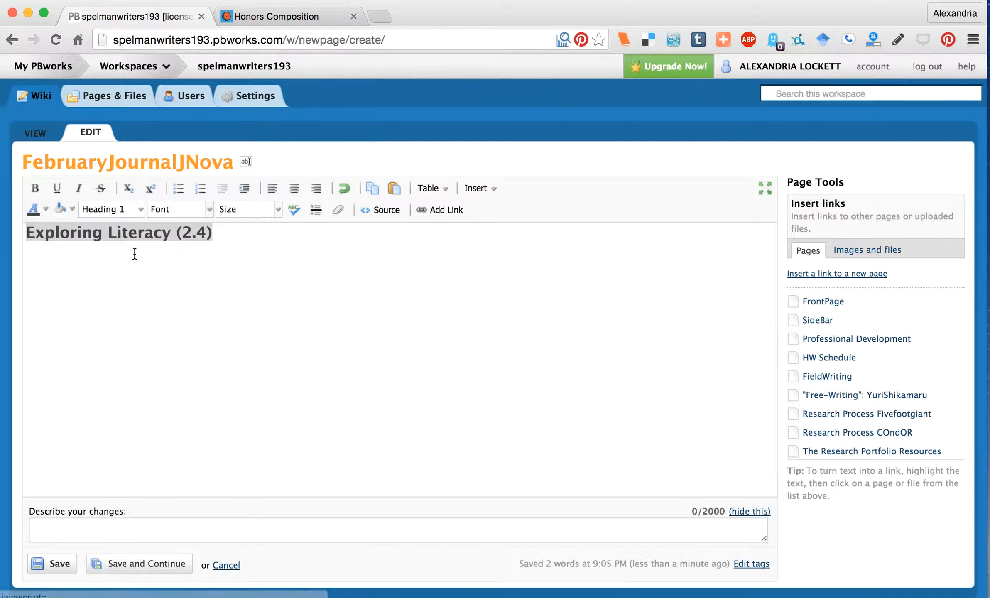
left_click(24, 237)
key("Return")
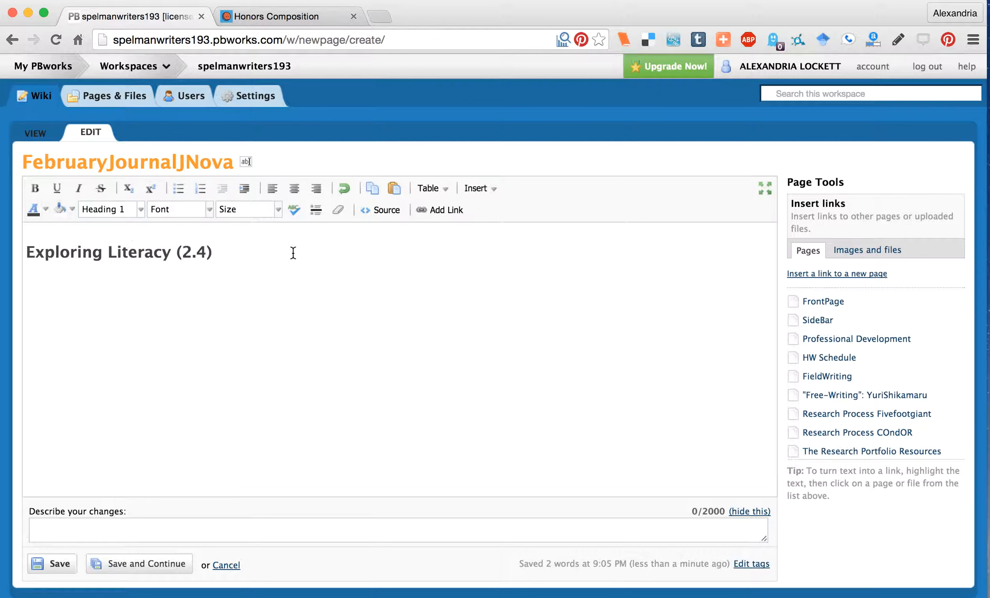
- Add 'Pre-Writing' and 'Post-Writing' lines below the title
left_click(275, 254)
key("Return")
type("Pre-Writing")
key("Return")
type("Post-Writing")
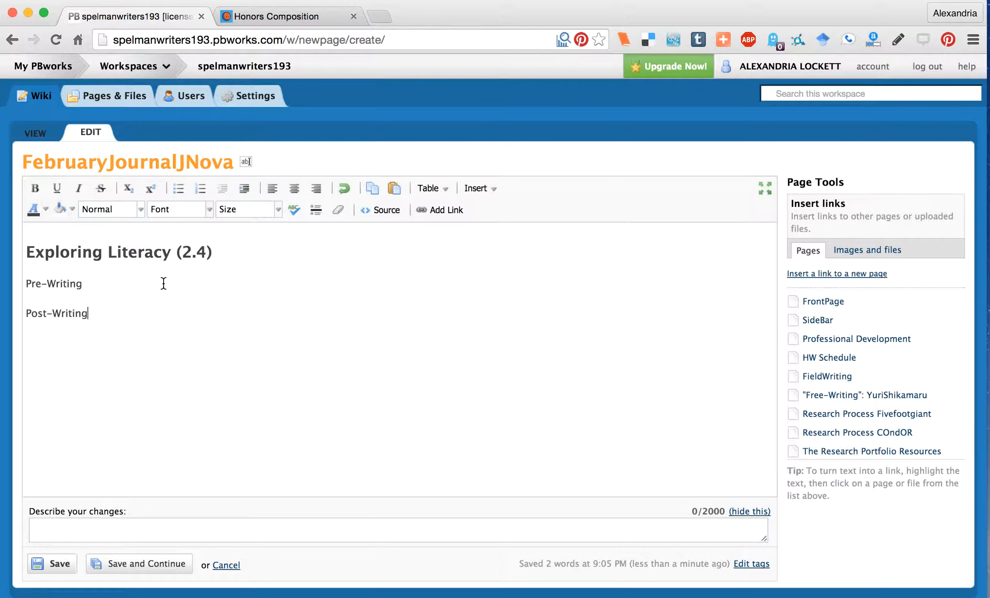
- Format the Pre-Writing and Post-Writing lines as Heading 2
left_click(156, 259)
left_click(108, 312)
left_click_drag(115, 312, 25, 283)
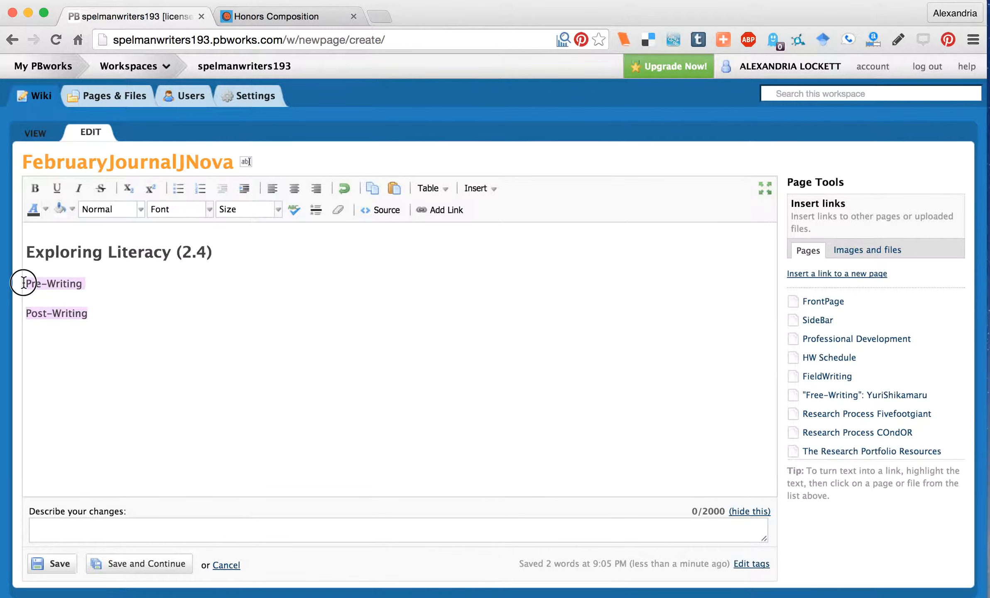
left_click(126, 213)
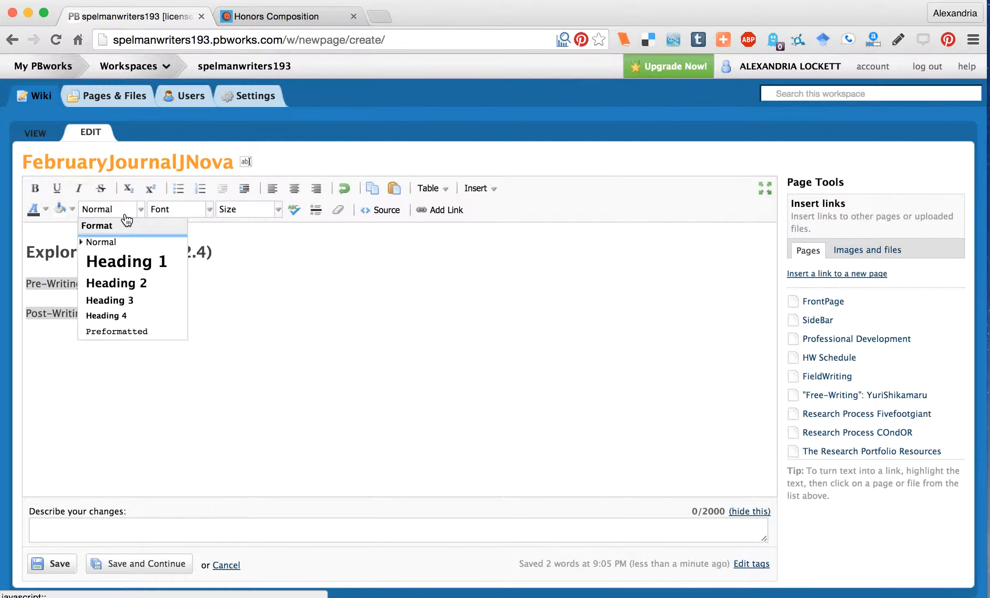
left_click(139, 284)
left_click(103, 234)
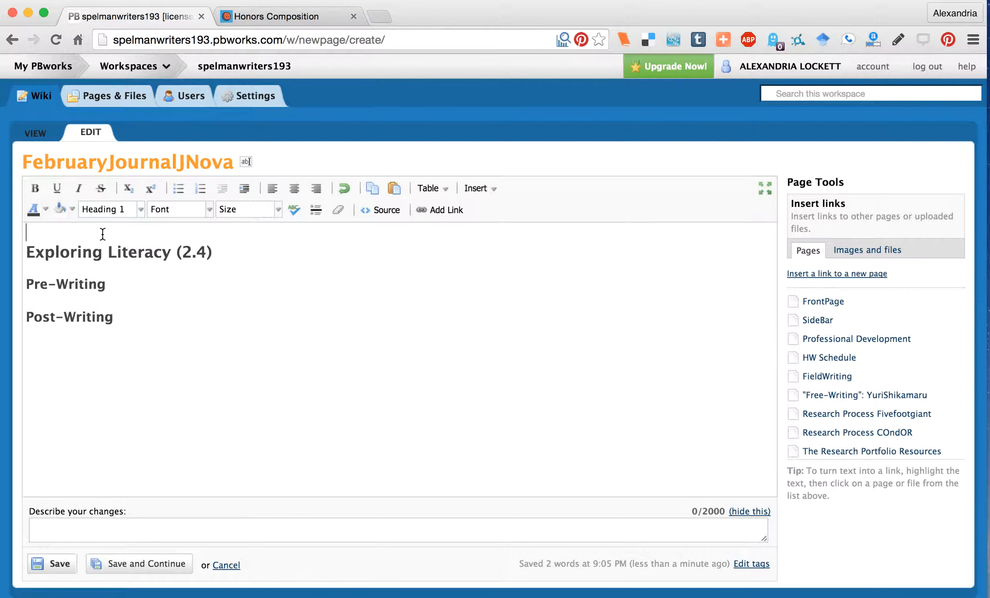
- Insert a horizontal rule above the title, leaving an empty line above it
key("Return")
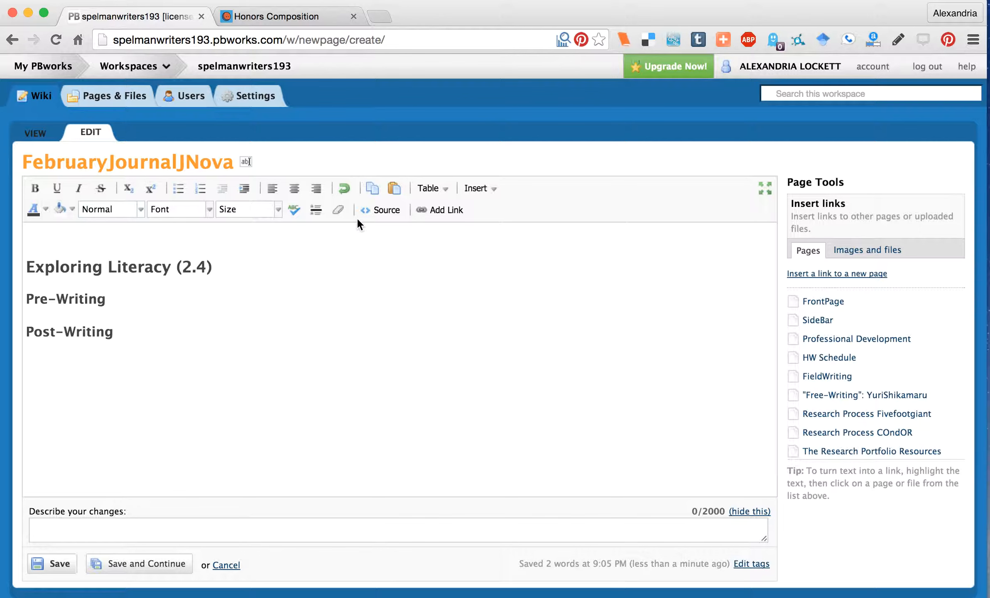
left_click(316, 212)
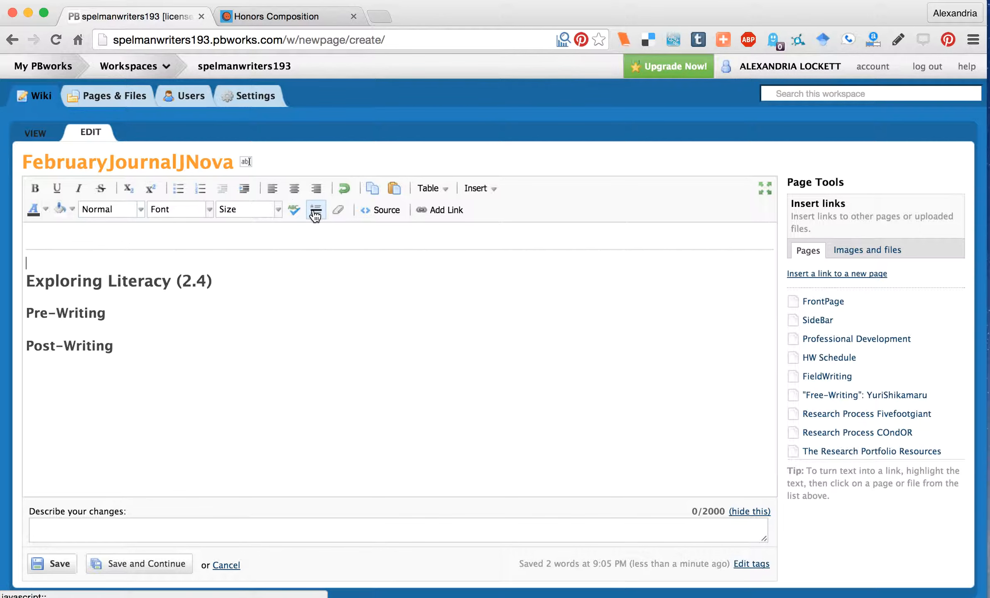
left_click(250, 230)
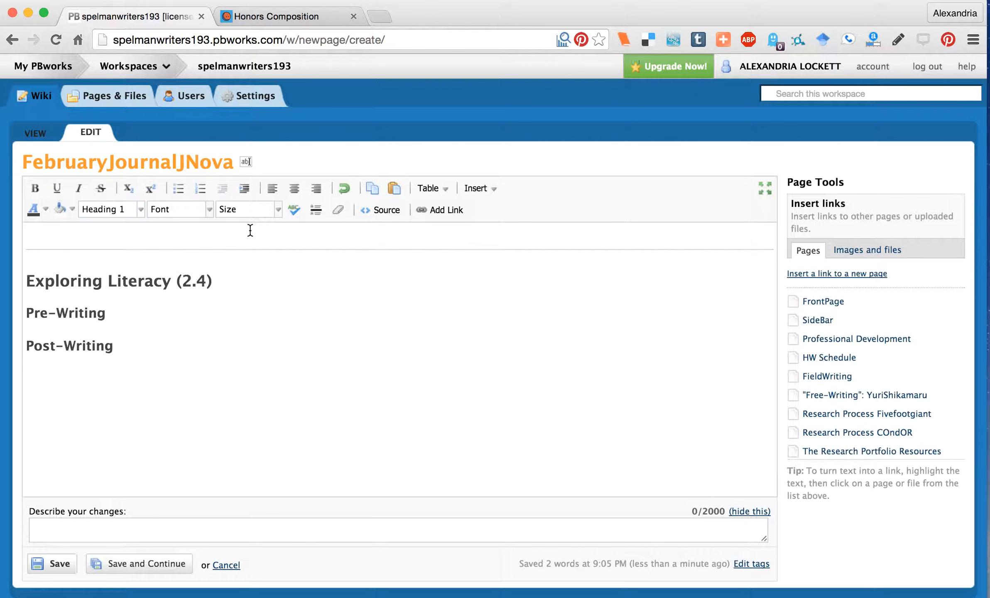
key("Return")
key("Up")
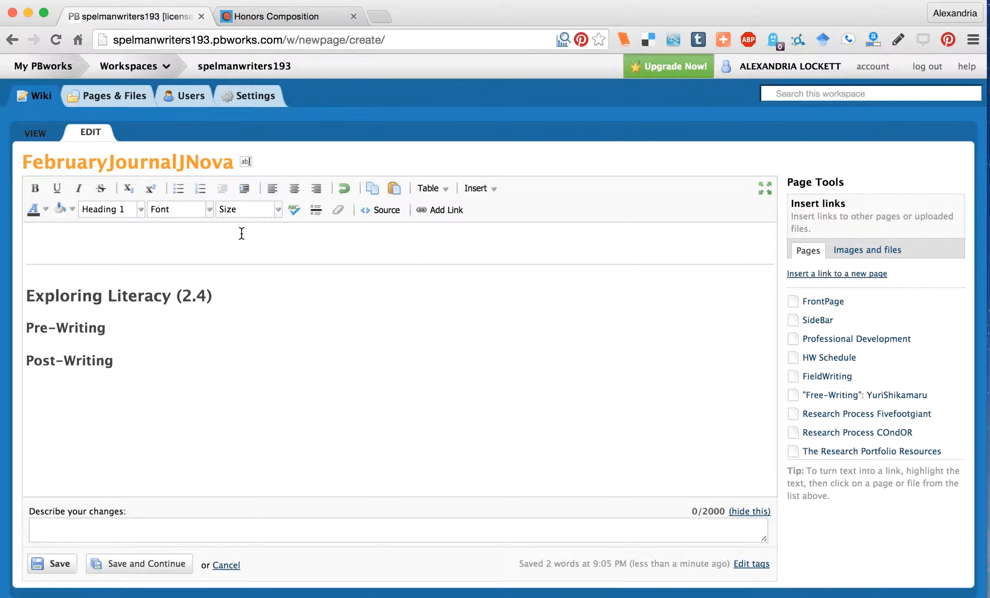
- Insert a Table of Contents plugin with depth 3 at the top of the page
left_click(476, 189)
left_click(491, 255)
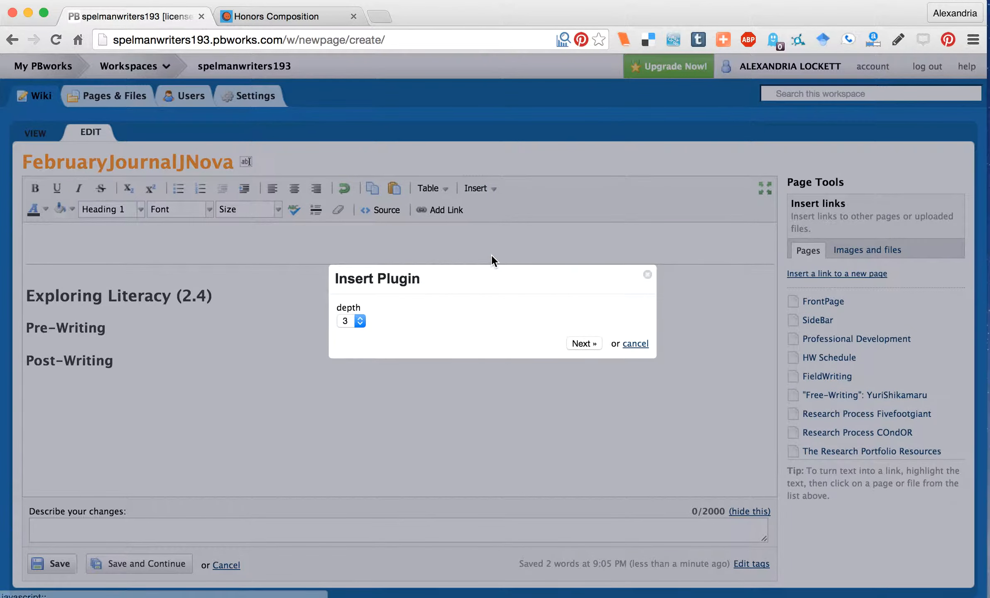
left_click(591, 343)
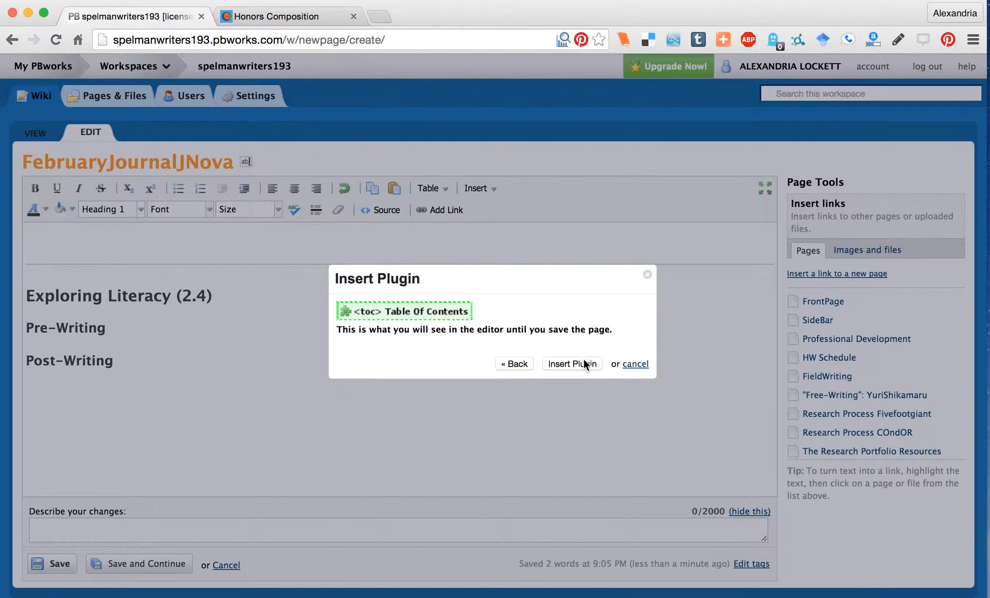
left_click(584, 360)
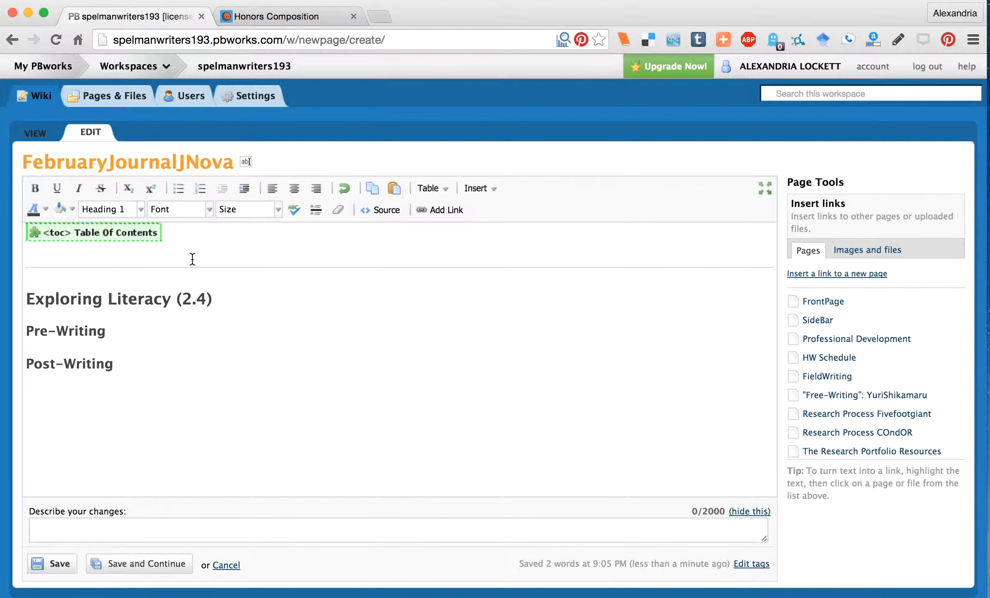
key("Return")
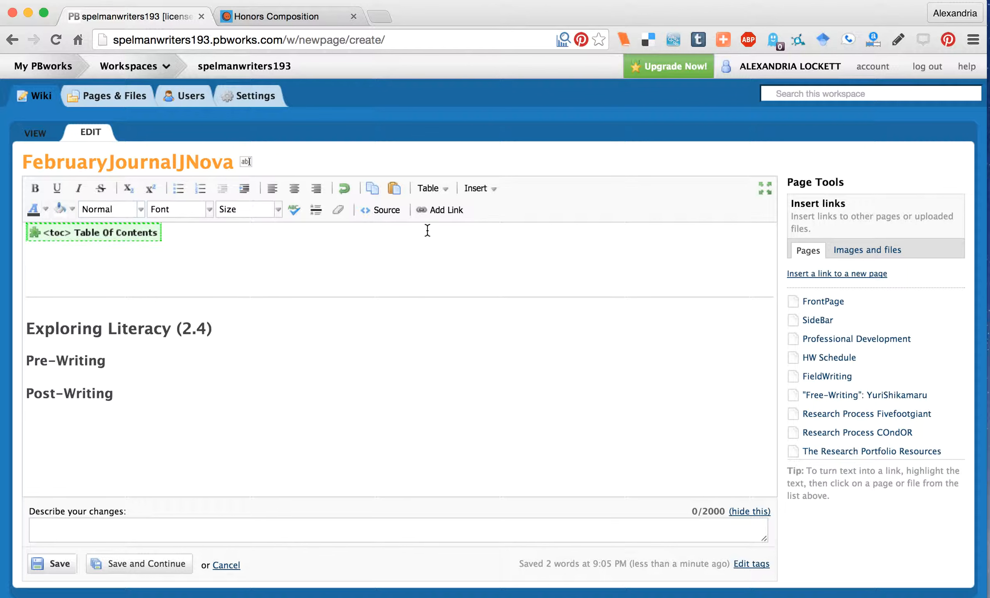
- Remove the duplicate rule and save the page with the note 'Created first wiki page.'
left_click(316, 211)
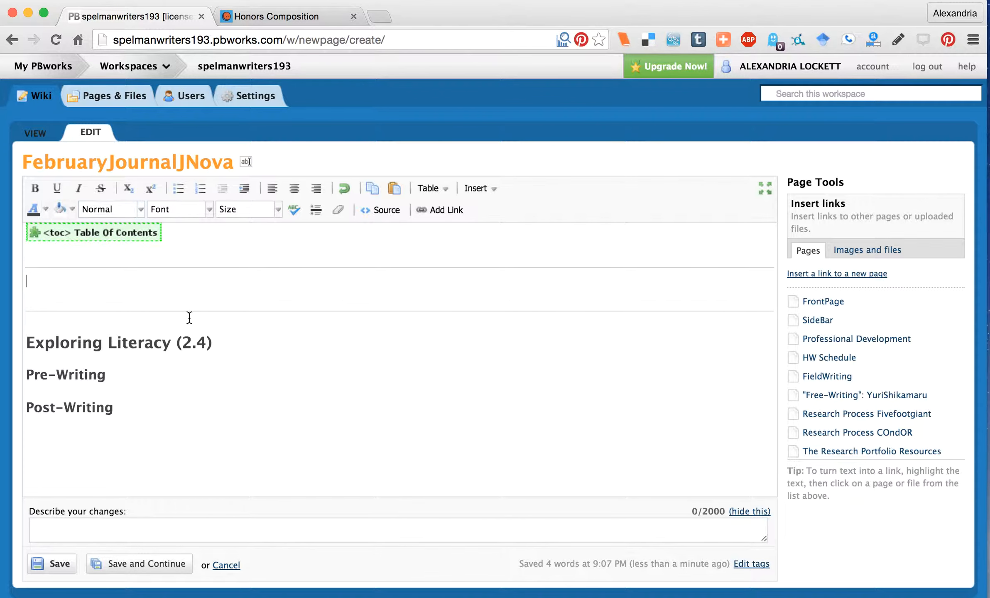
key("BackSpace")
key("BackSpace")
key("BackSpace")
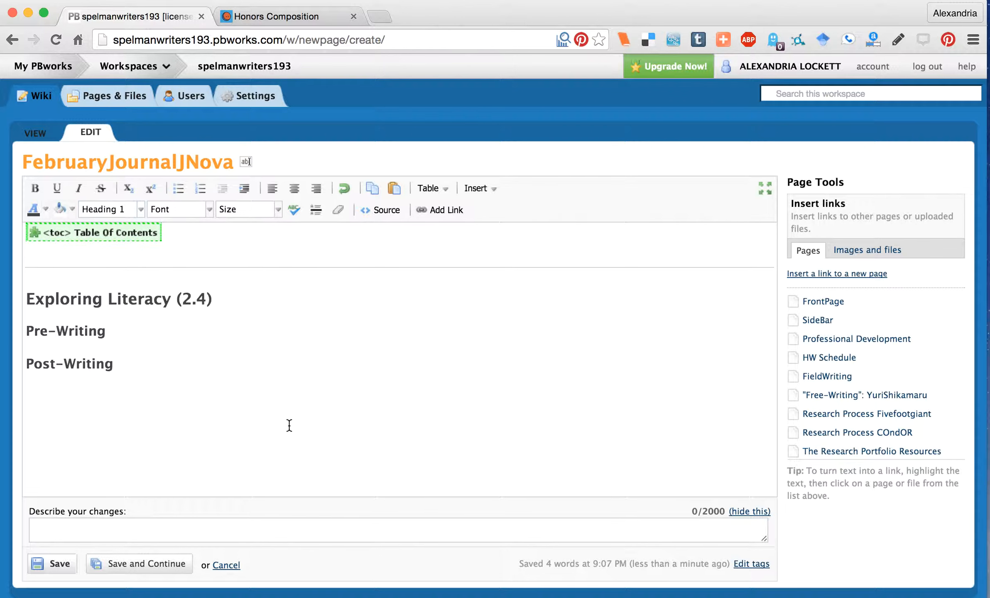
left_click(181, 530)
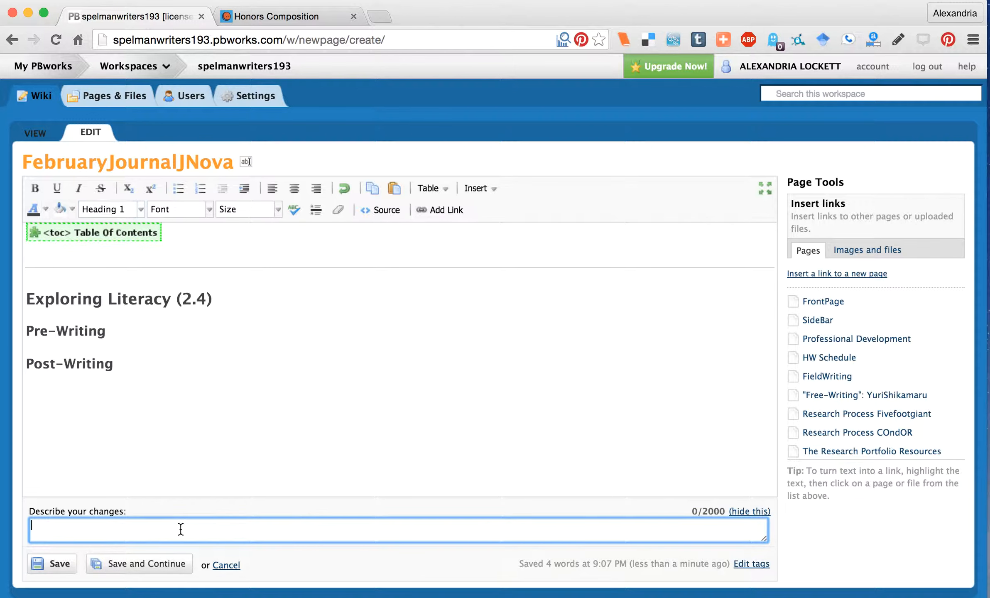
type("Created first wiki page.")
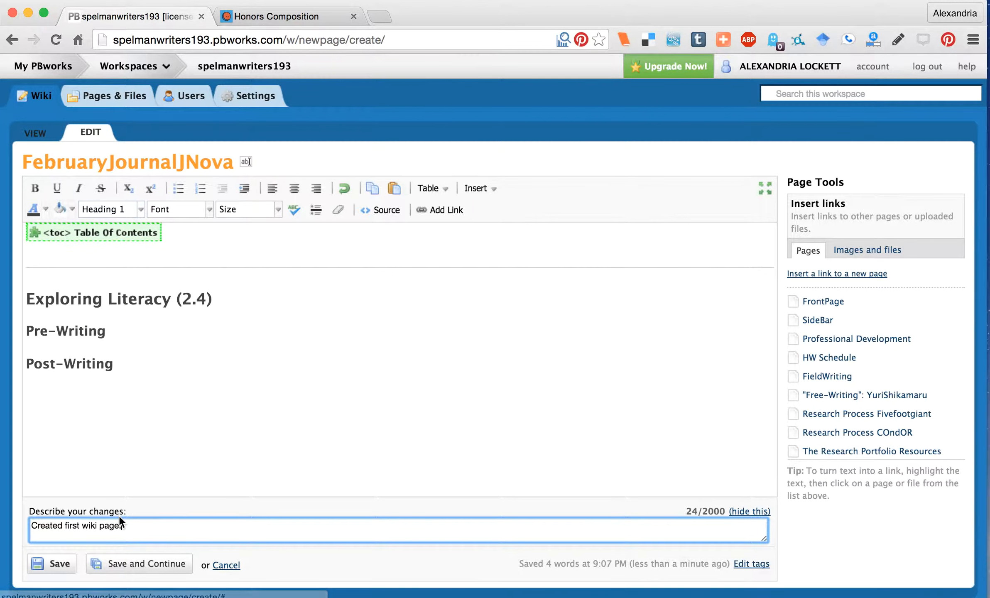
left_click(64, 562)
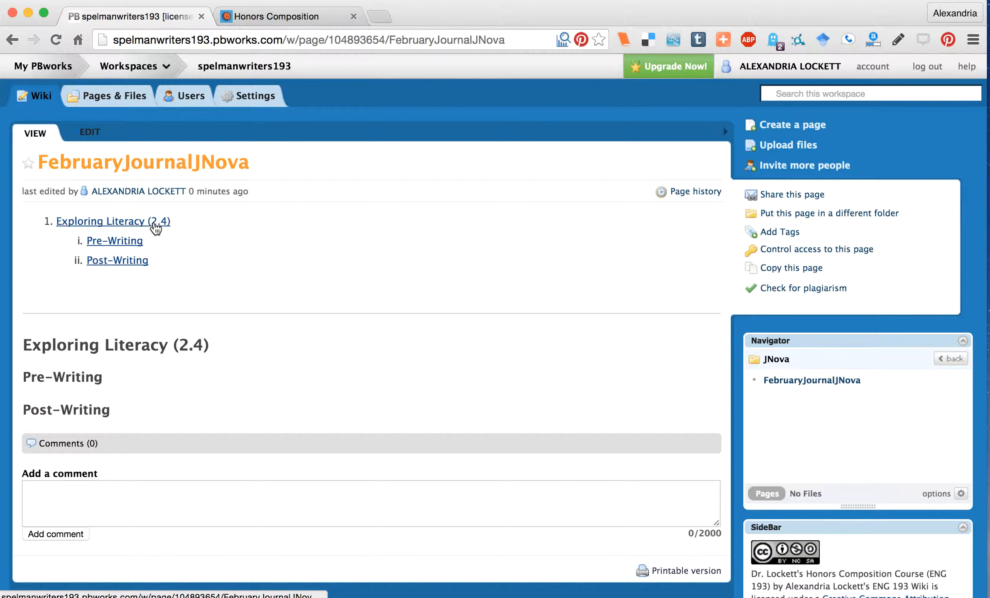
- Test the Exploring Literacy (2.4) contents link, then go to the wiki FrontPage
left_click(155, 227)
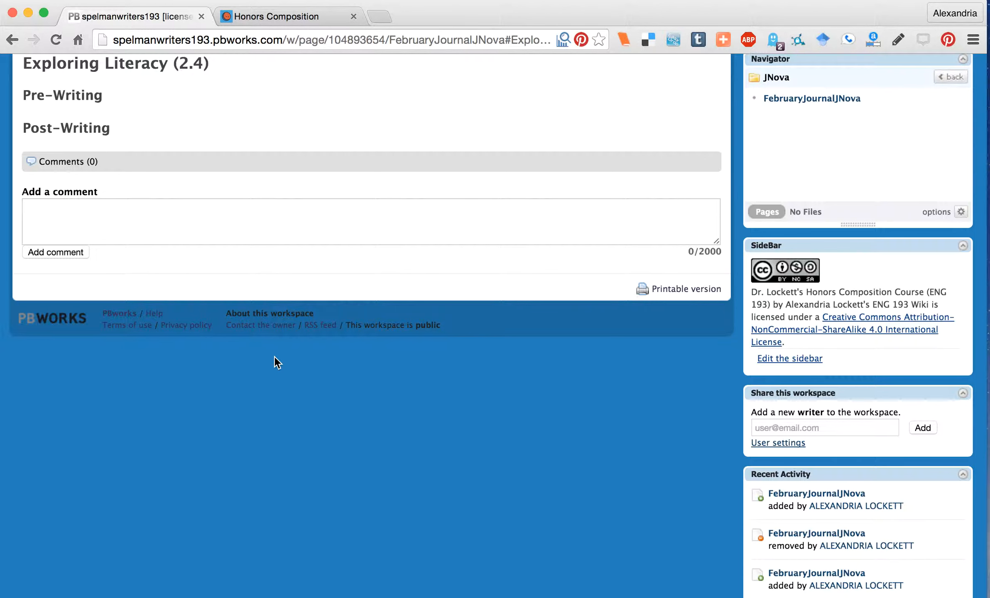
scroll(276, 360, "up", 7)
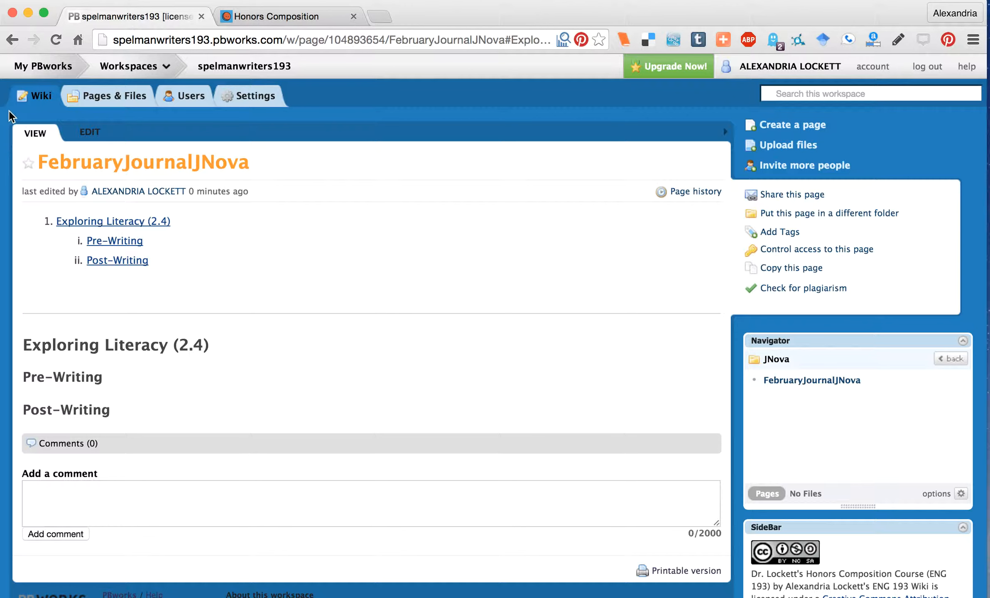
left_click(40, 95)
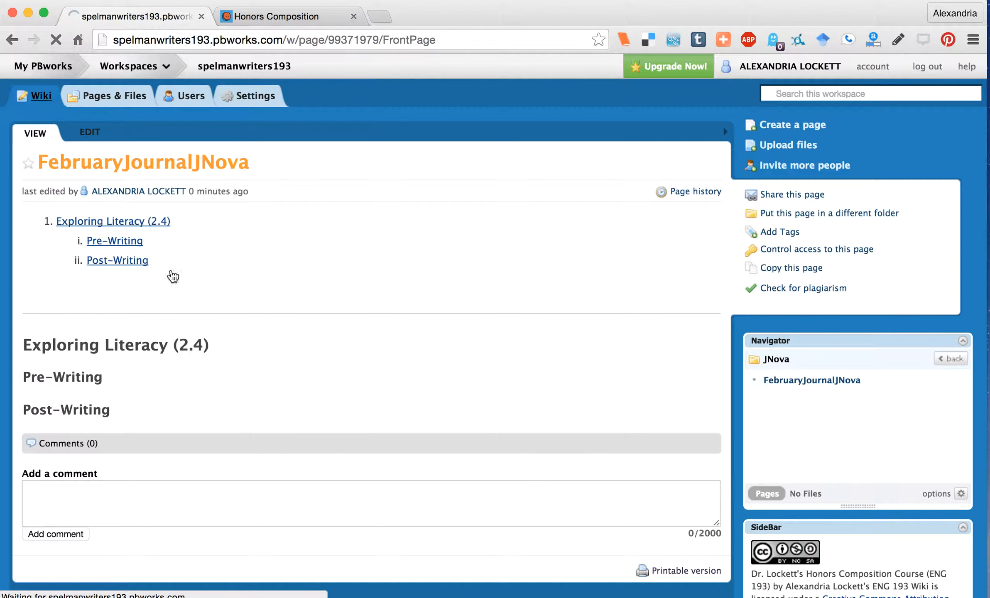